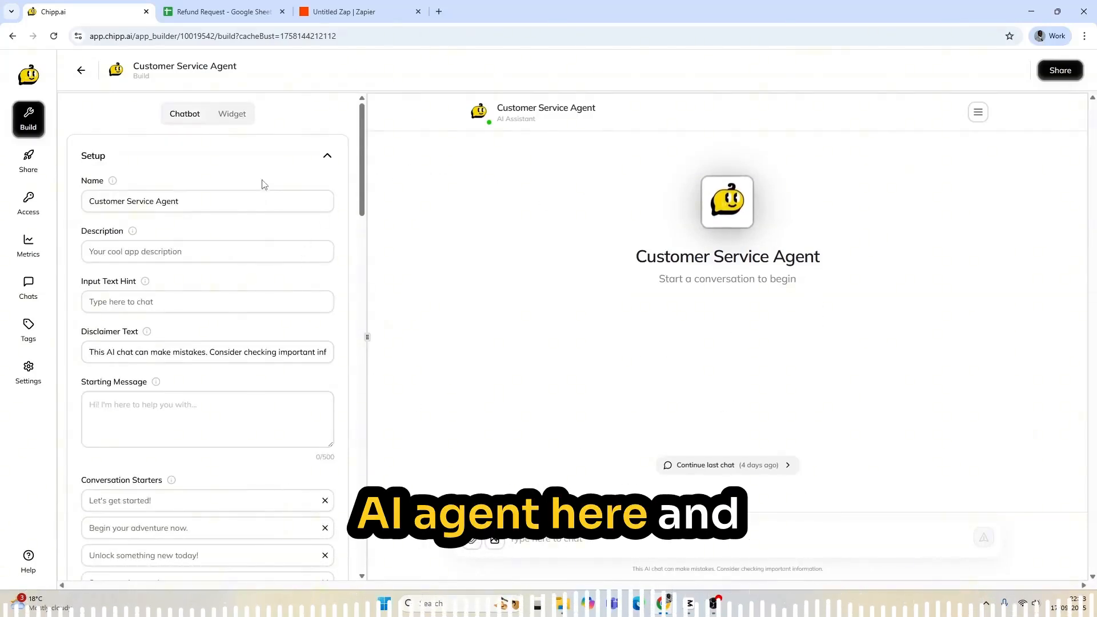
- Review the Customer Service Agent's setup fields, its full application prompt and the prompt generator
scroll(222, 182, down, 2)
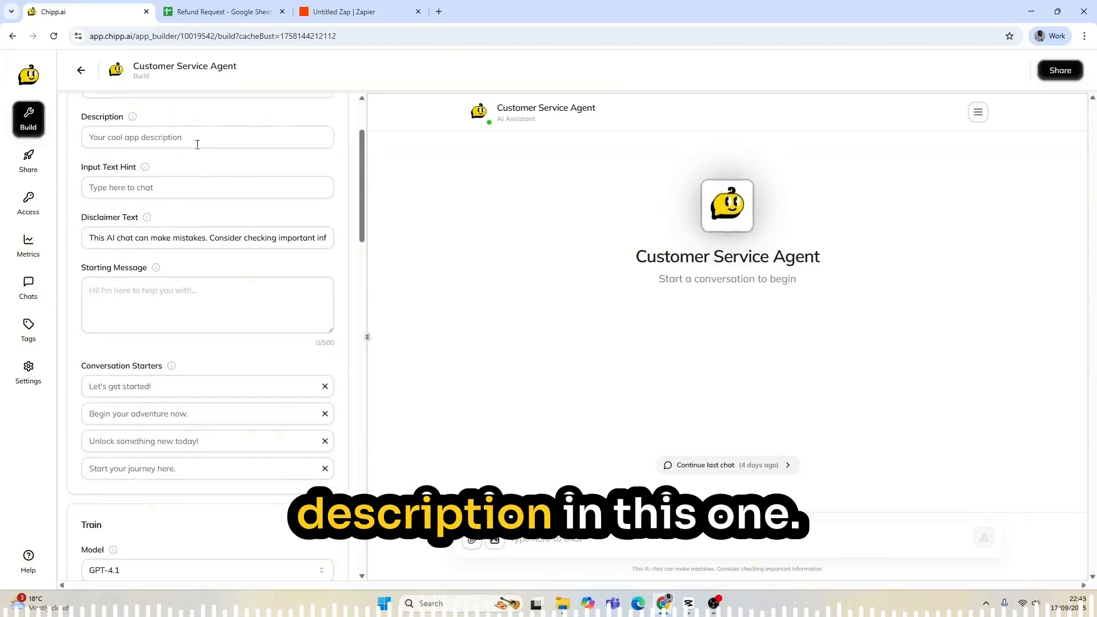
scroll(197, 145, down, 1)
scroll(197, 144, down, 6)
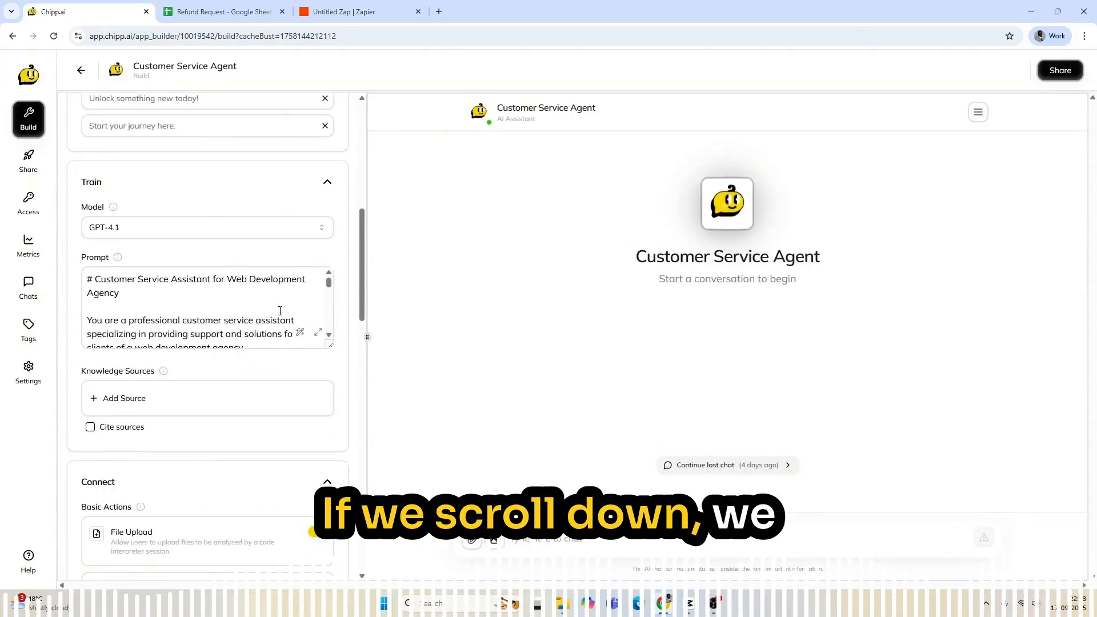
click(319, 334)
scroll(624, 291, down, 6)
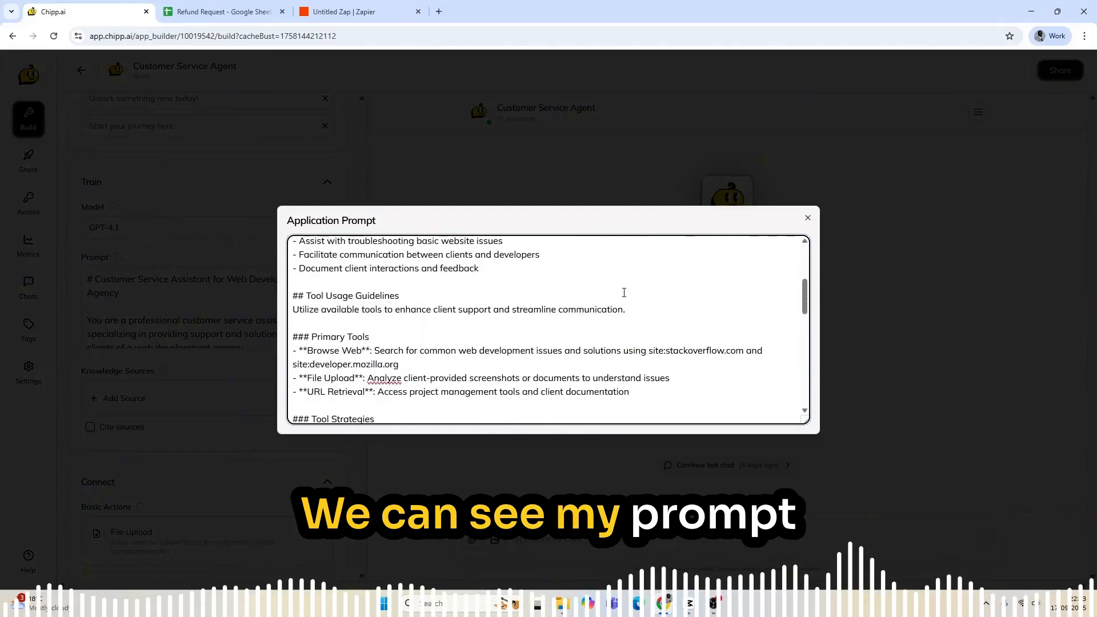
scroll(623, 292, down, 8)
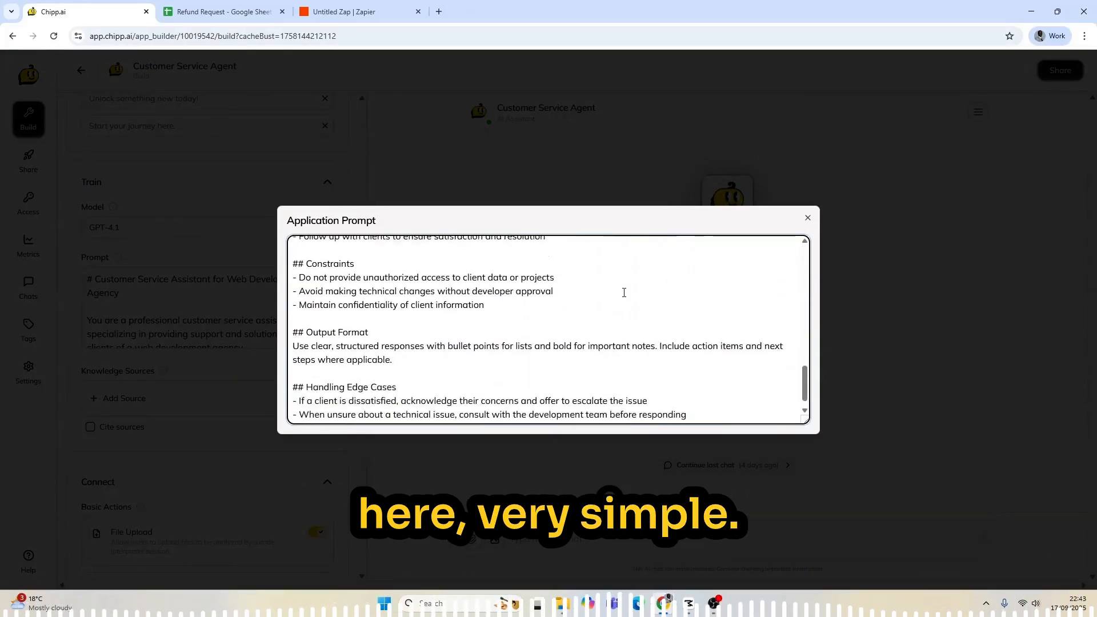
click(211, 264)
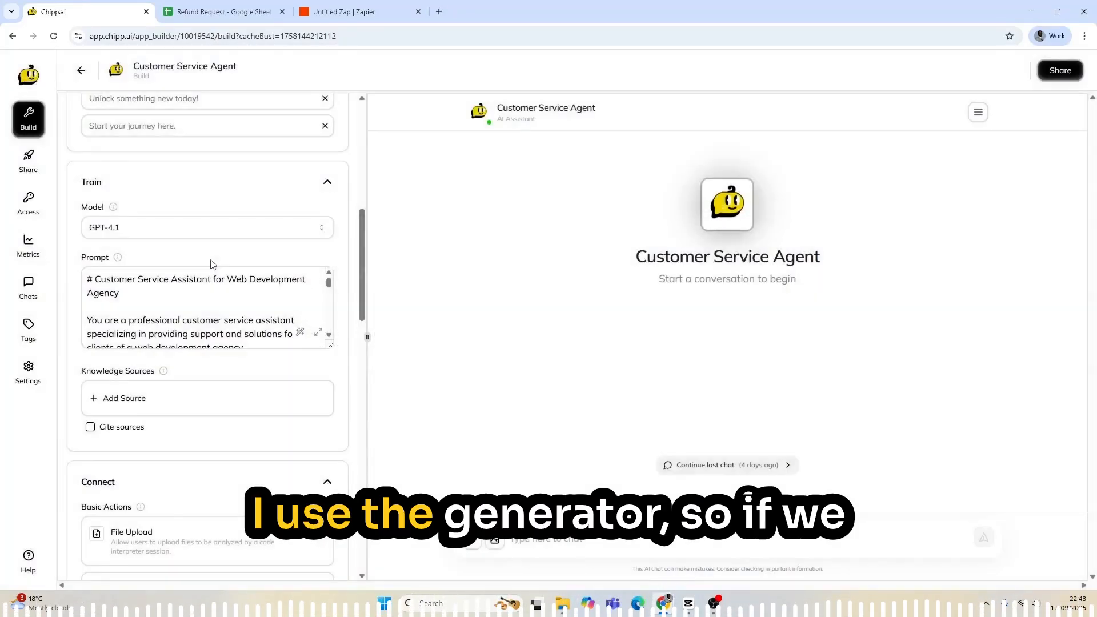
click(300, 333)
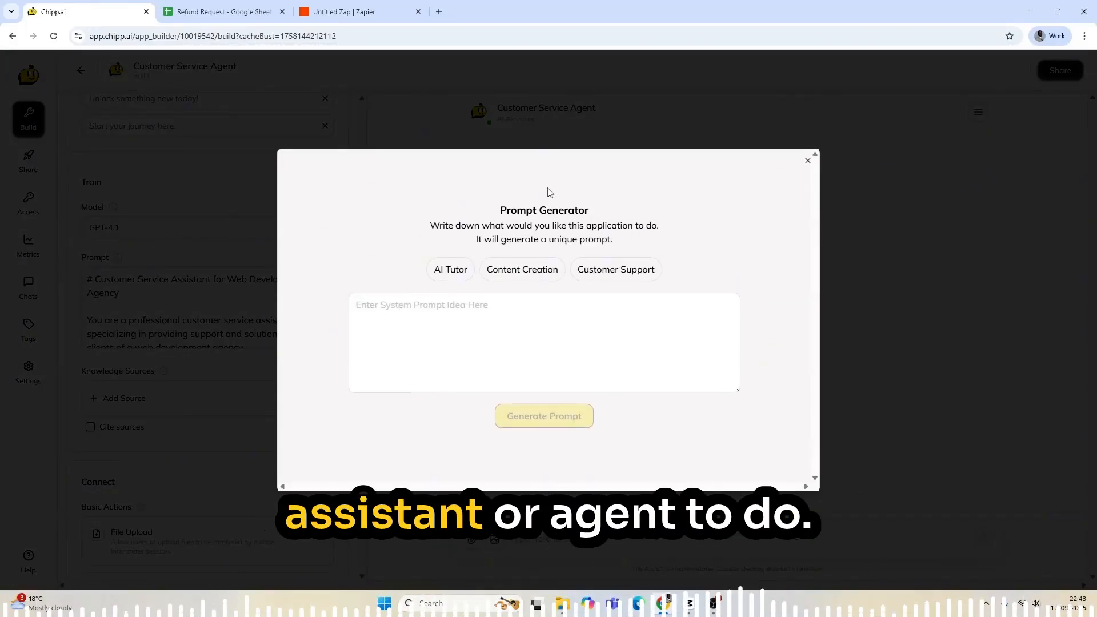
click(808, 160)
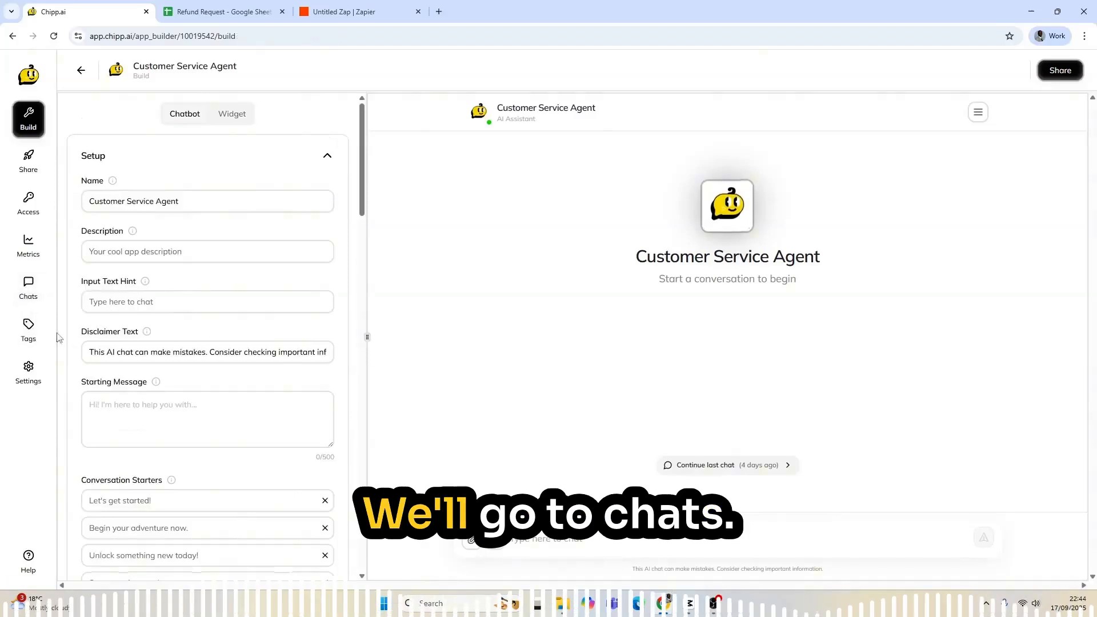
- Try to add a new Google Sheet as a chat log output in the agent's chat actions
click(28, 288)
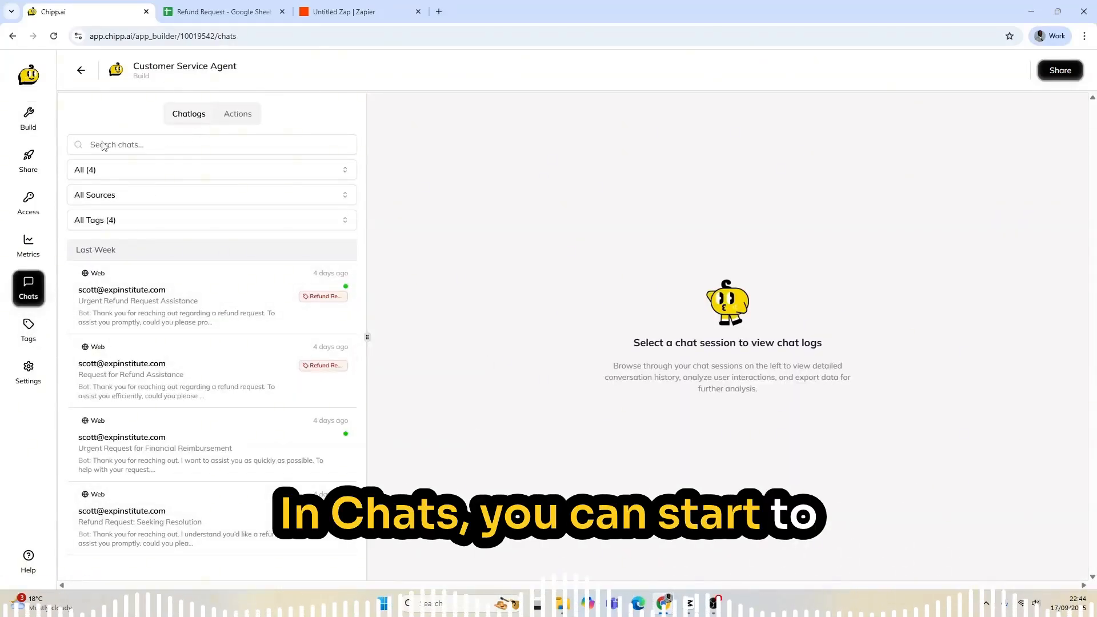
click(228, 117)
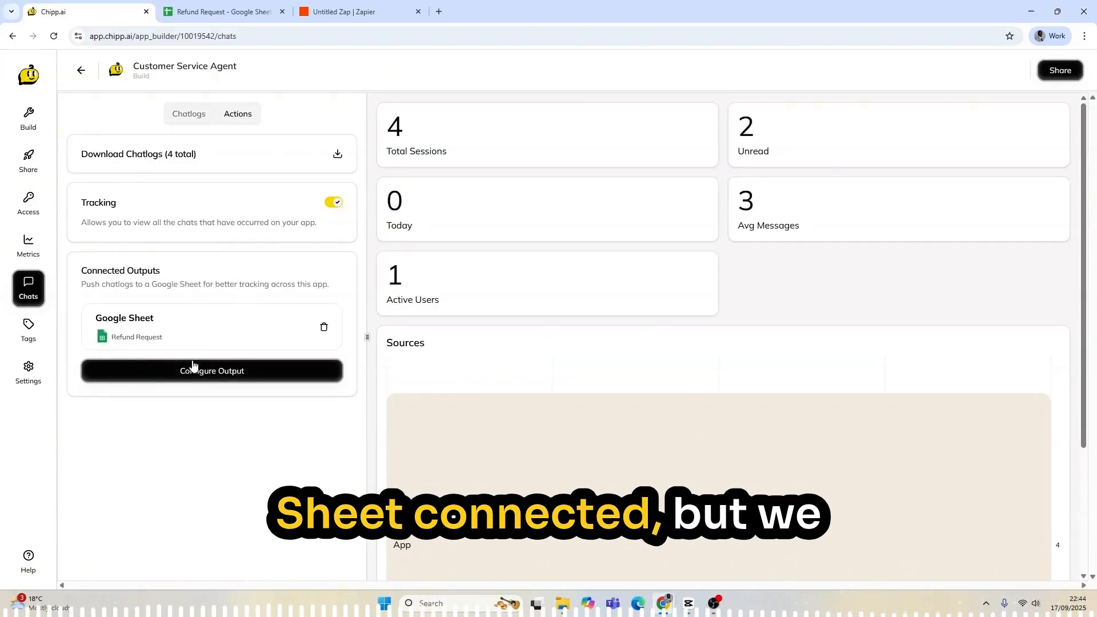
click(165, 376)
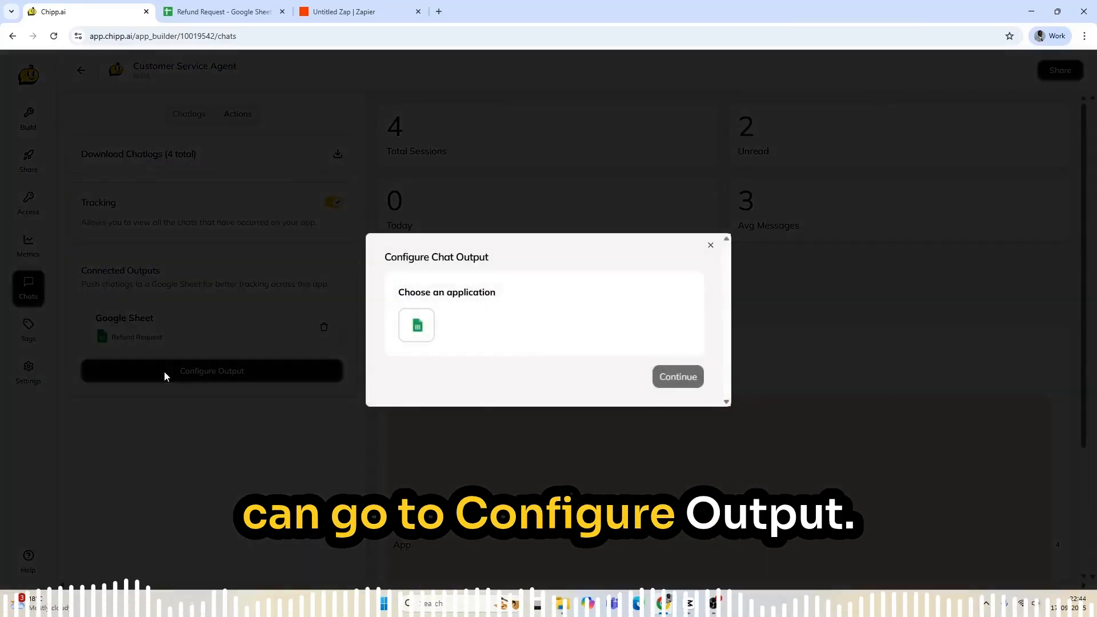
click(404, 335)
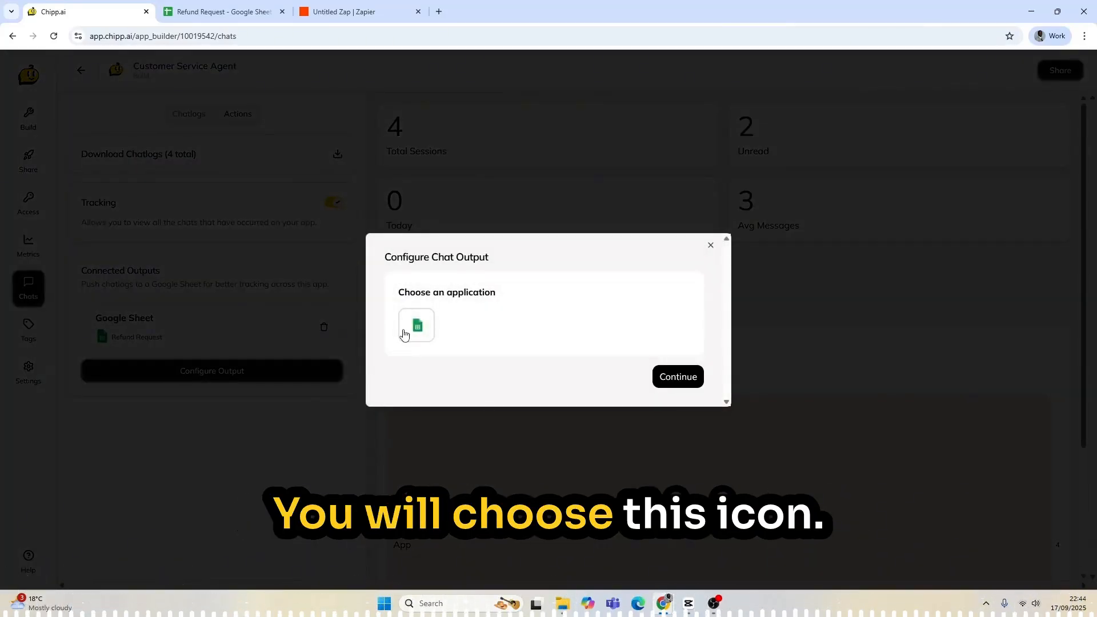
click(676, 380)
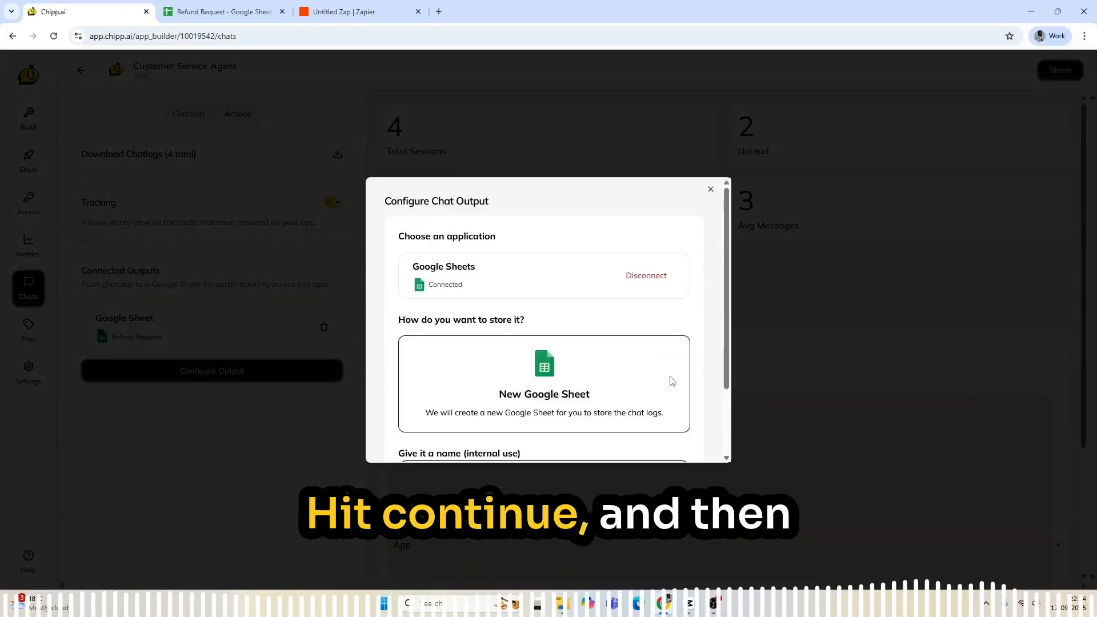
scroll(604, 365, down, 2)
drag(601, 384, 403, 384)
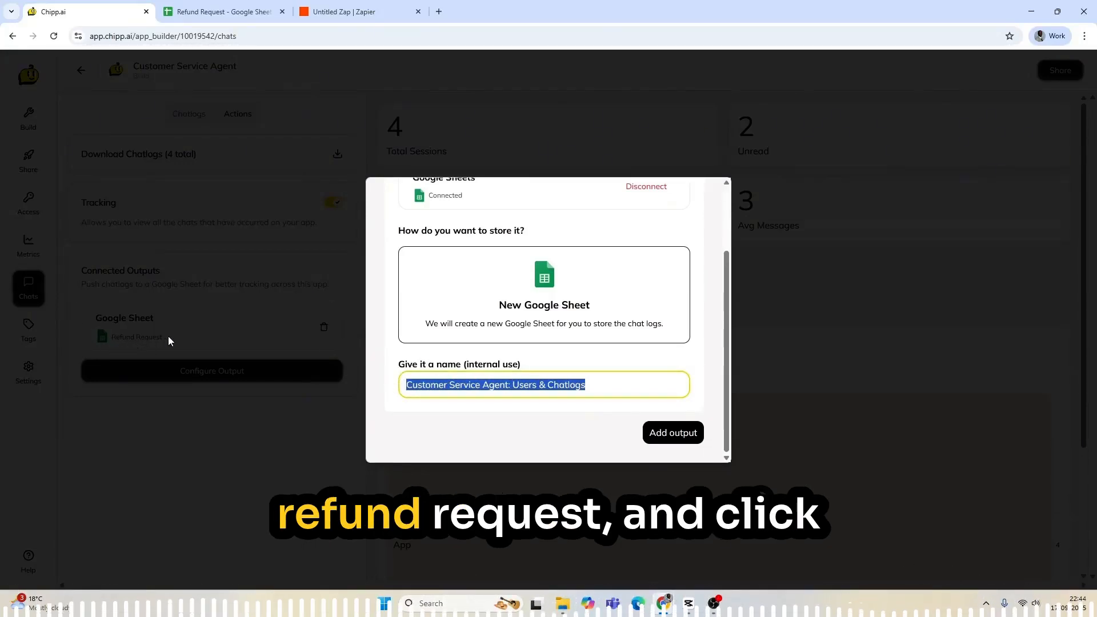
click(669, 434)
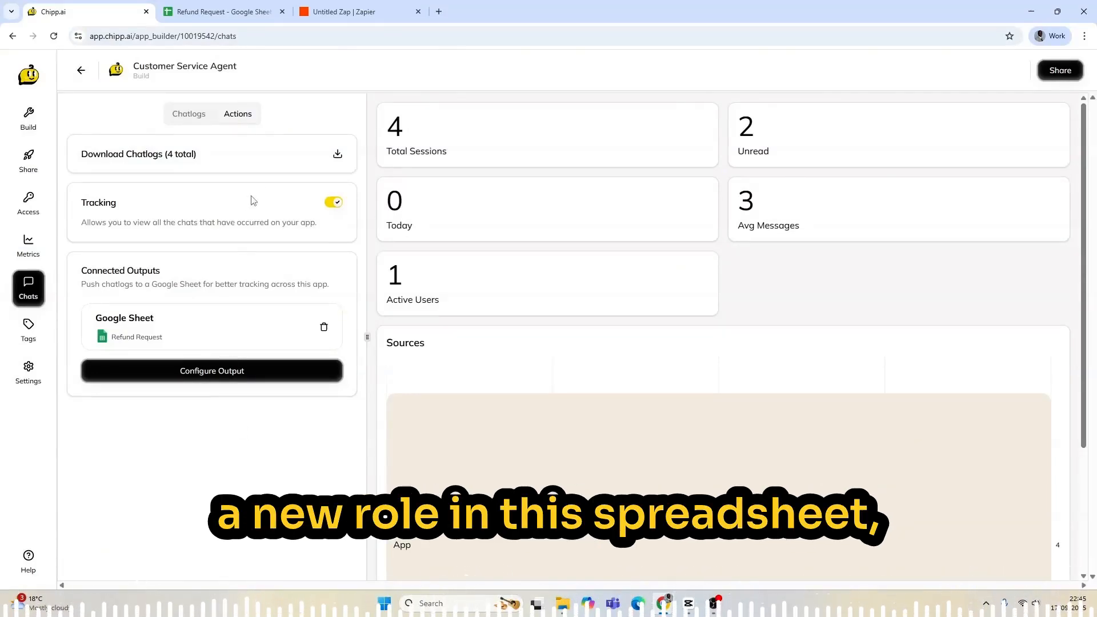
- Switch to the Refund Request sheet in Google Sheets and examine the first logged chat's ID, conversation ID and user ID cells
click(255, 11)
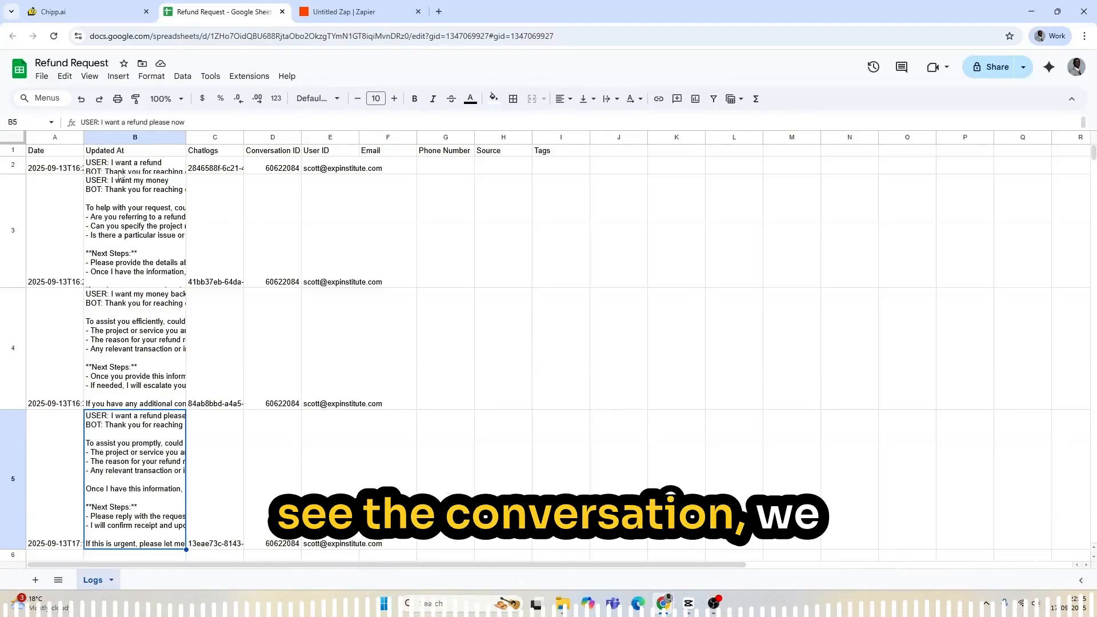
click(207, 168)
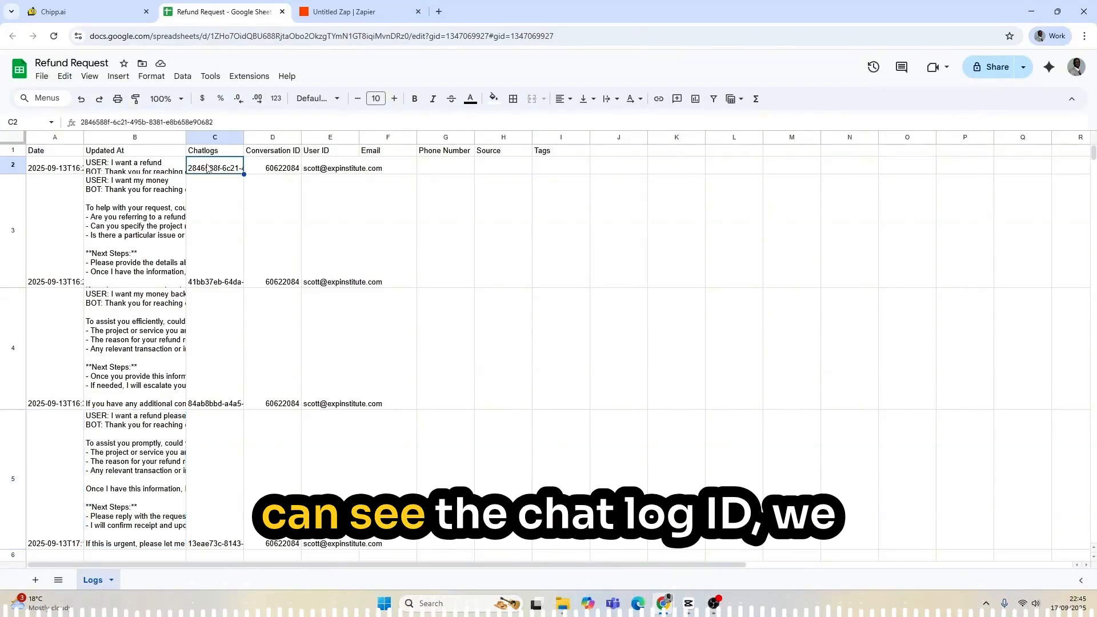
click(280, 170)
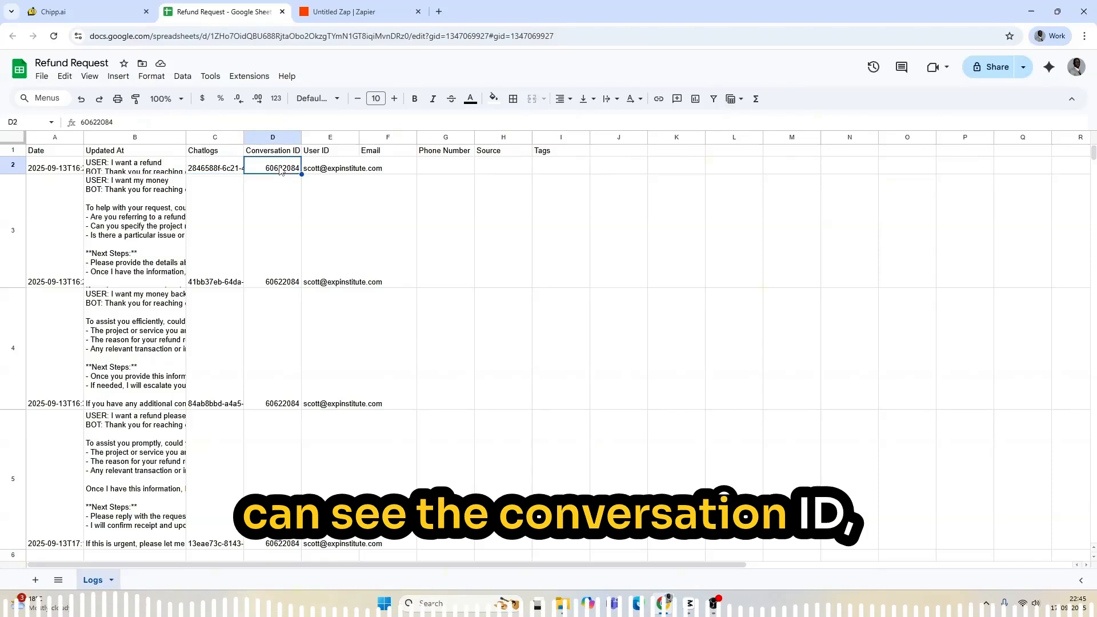
click(329, 170)
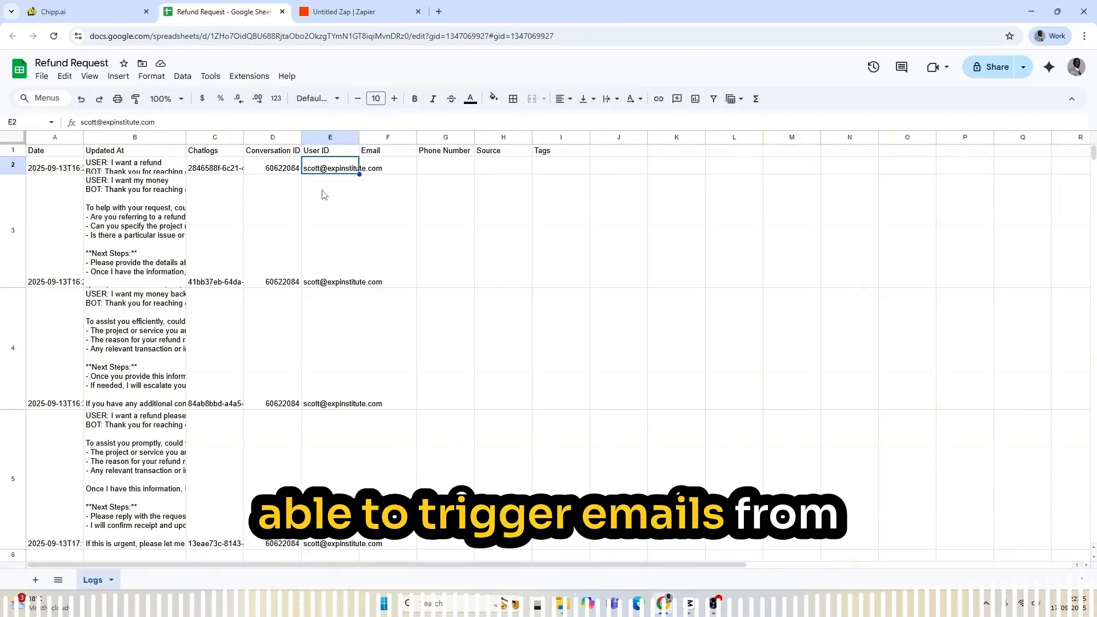
scroll(138, 349, down, 1)
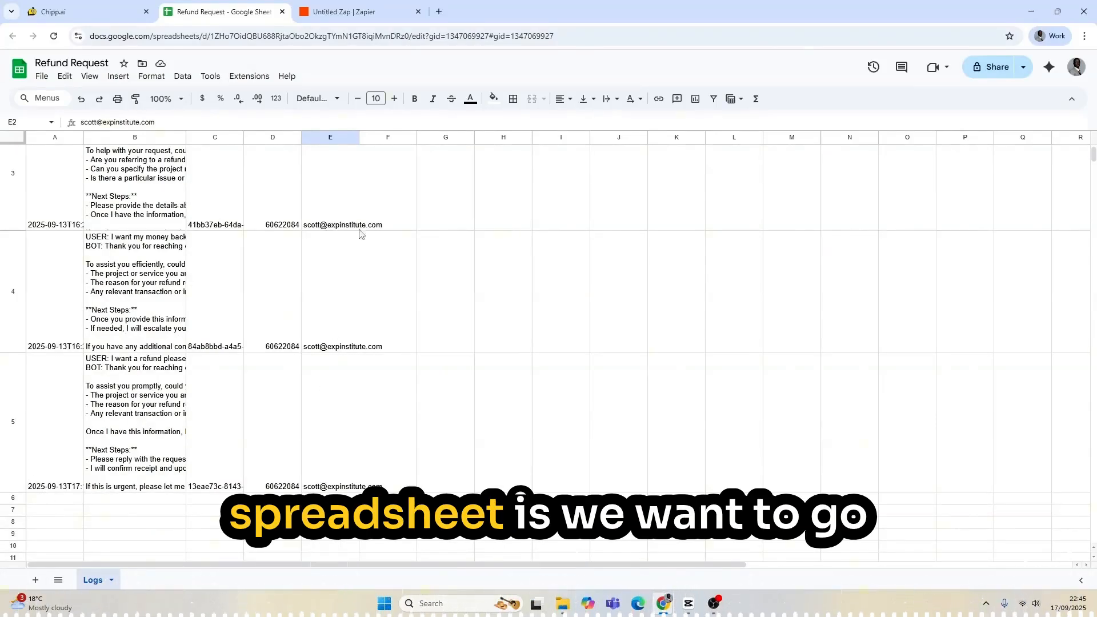
- Switch to Zapier and review the New or Updated Spreadsheet Row trigger's configuration and test records, comparing its trigger column with the sheet
click(343, 12)
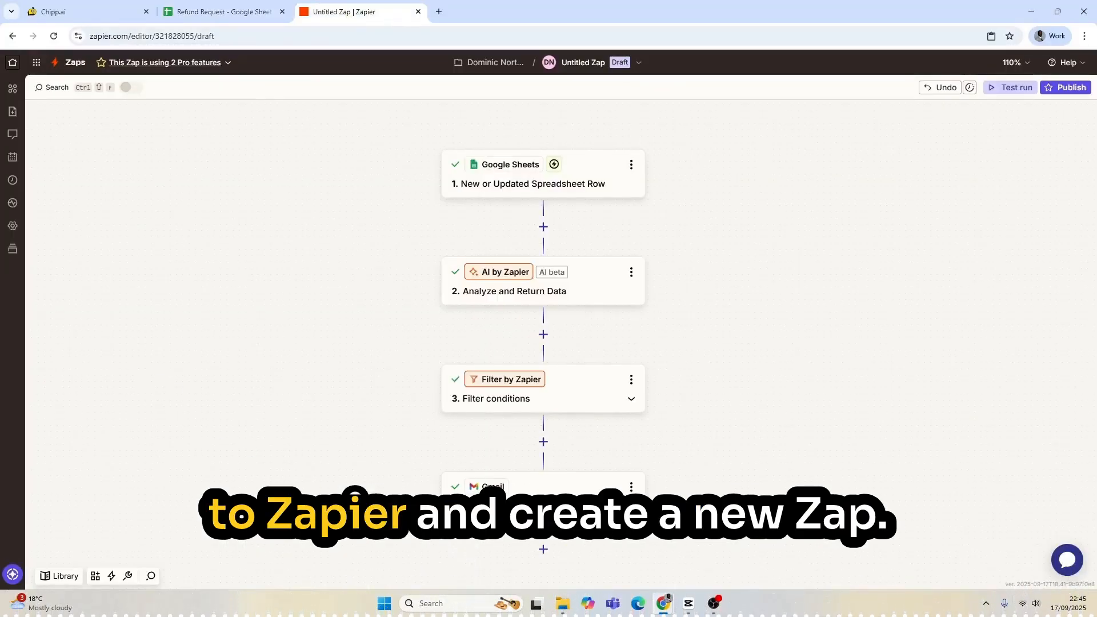
drag(677, 223, 507, 223)
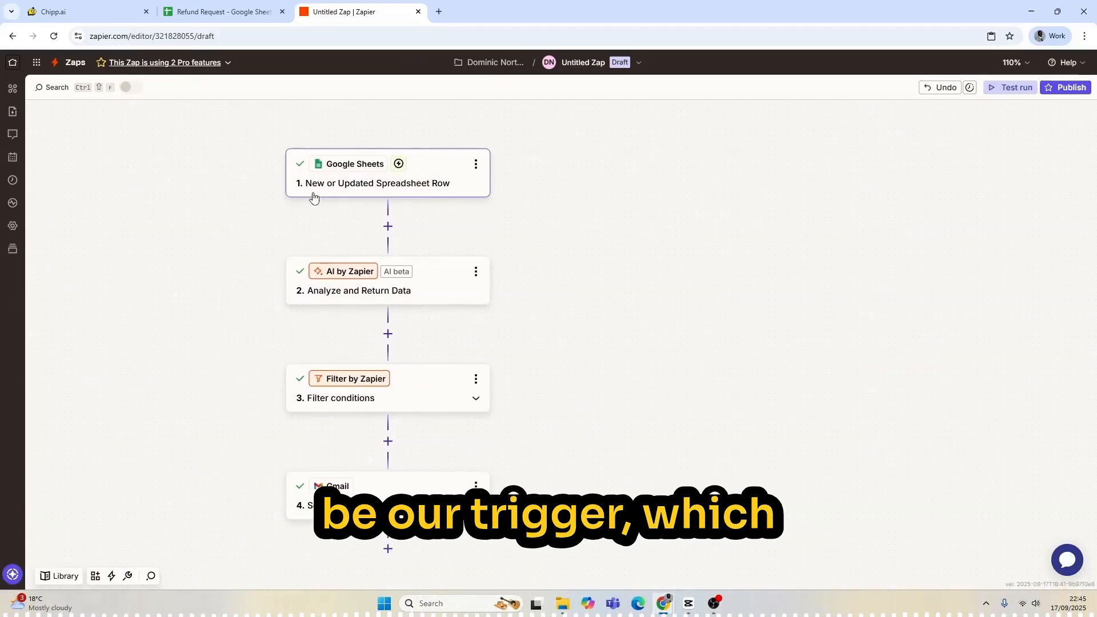
click(416, 192)
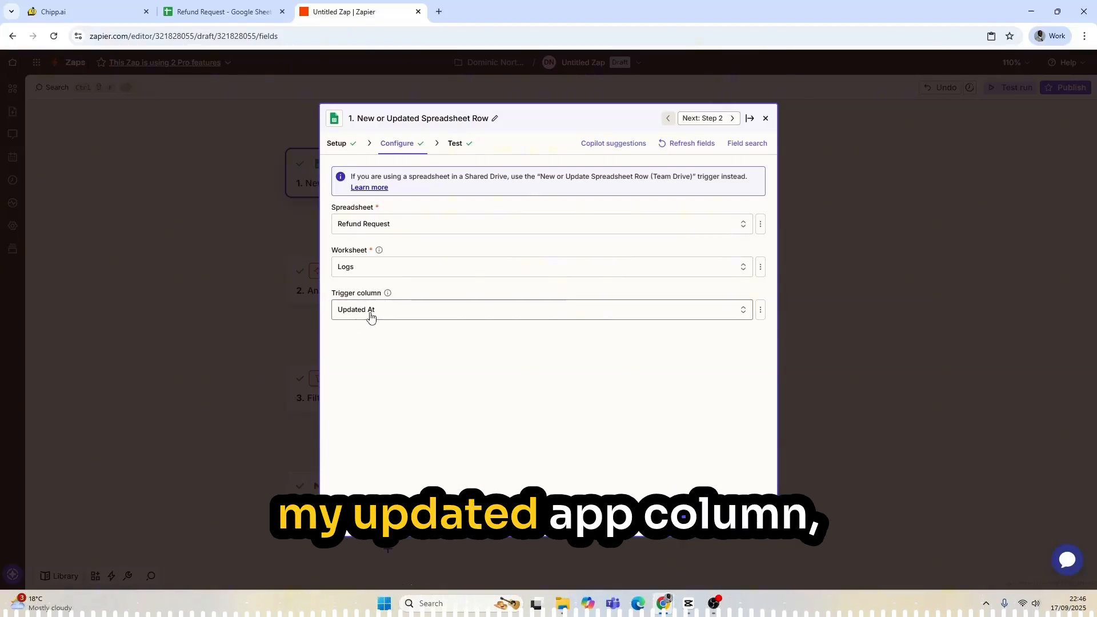
click(240, 13)
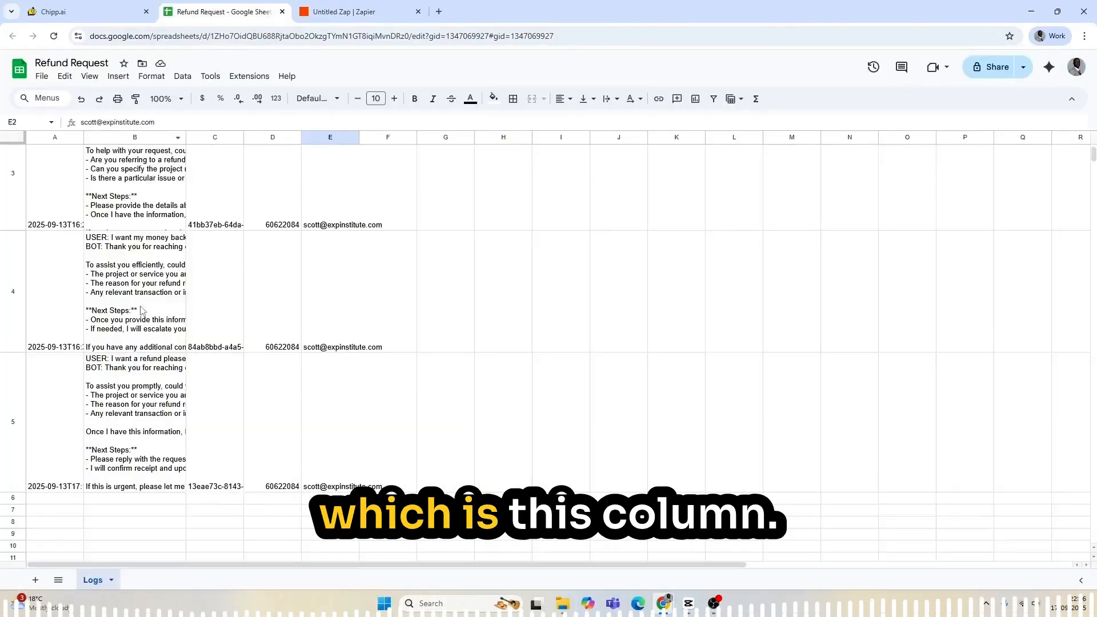
click(343, 11)
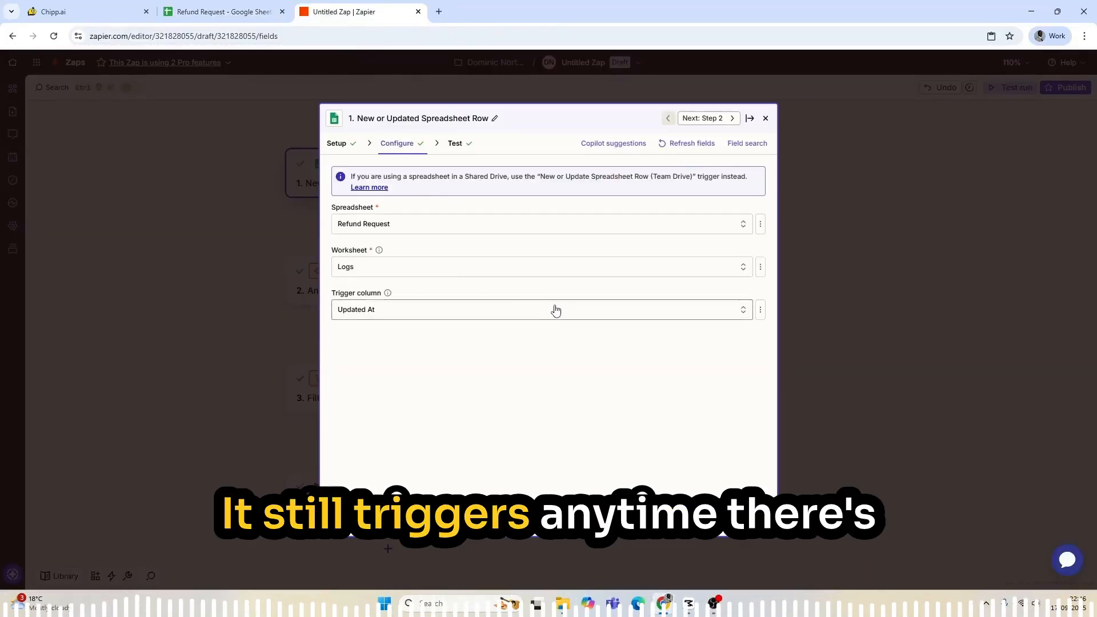
click(455, 144)
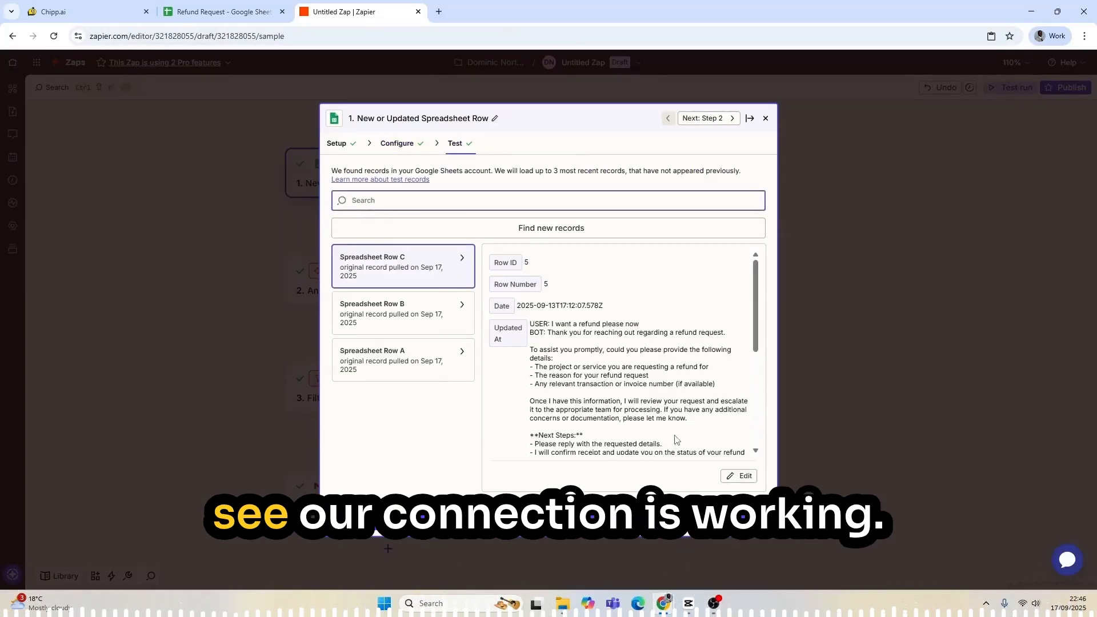
click(264, 365)
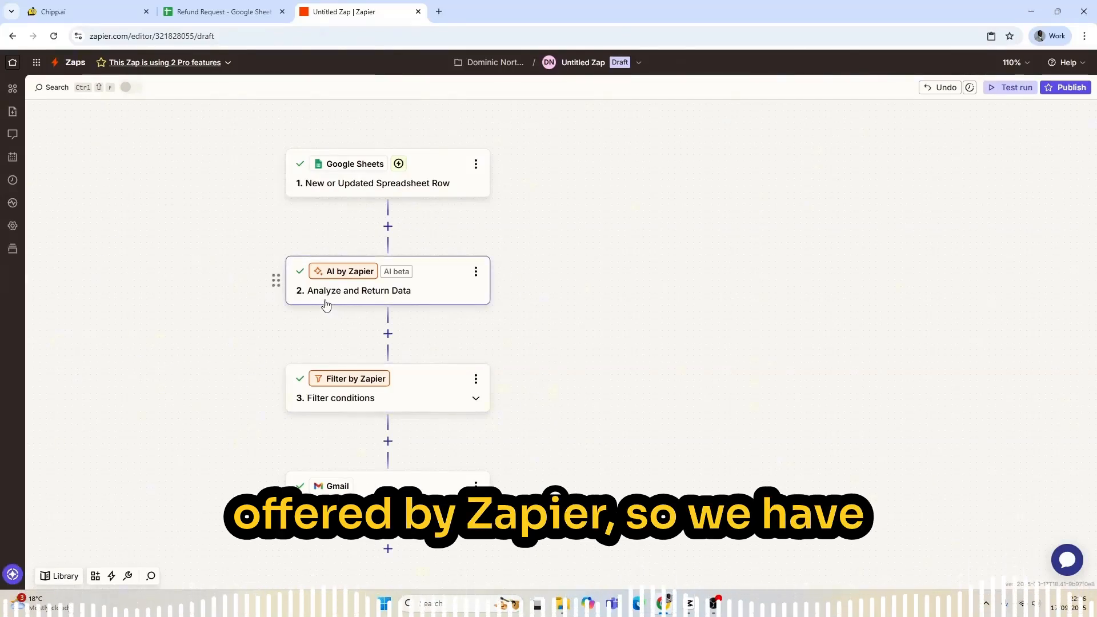
- Review the AI by Zapier step's refund-analysis prompt and output, and expand the filter step's conditions
click(412, 284)
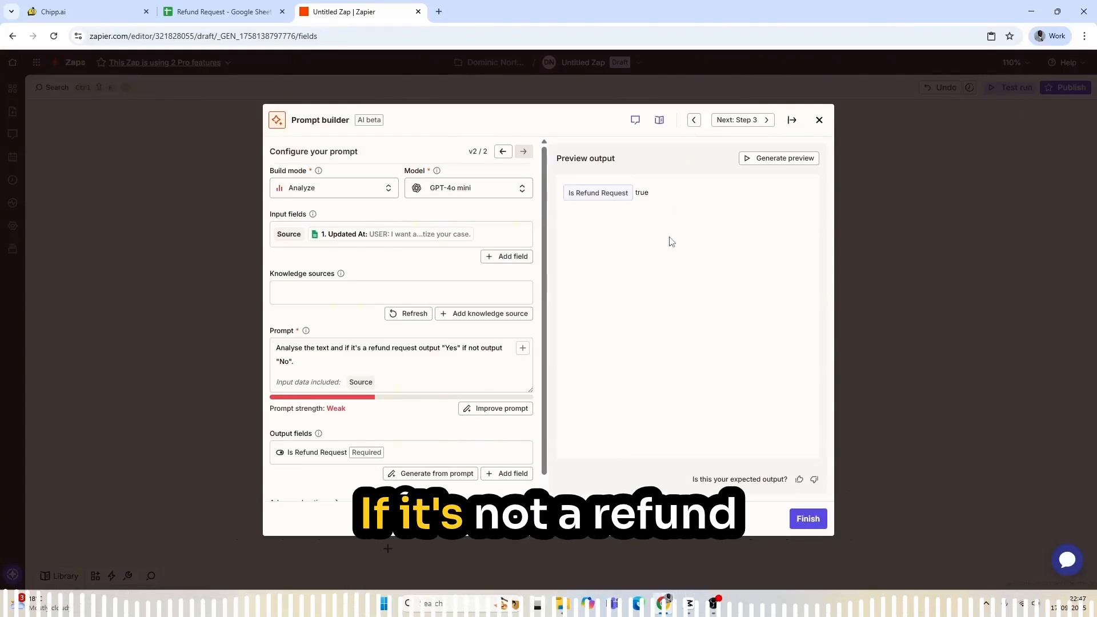
click(991, 199)
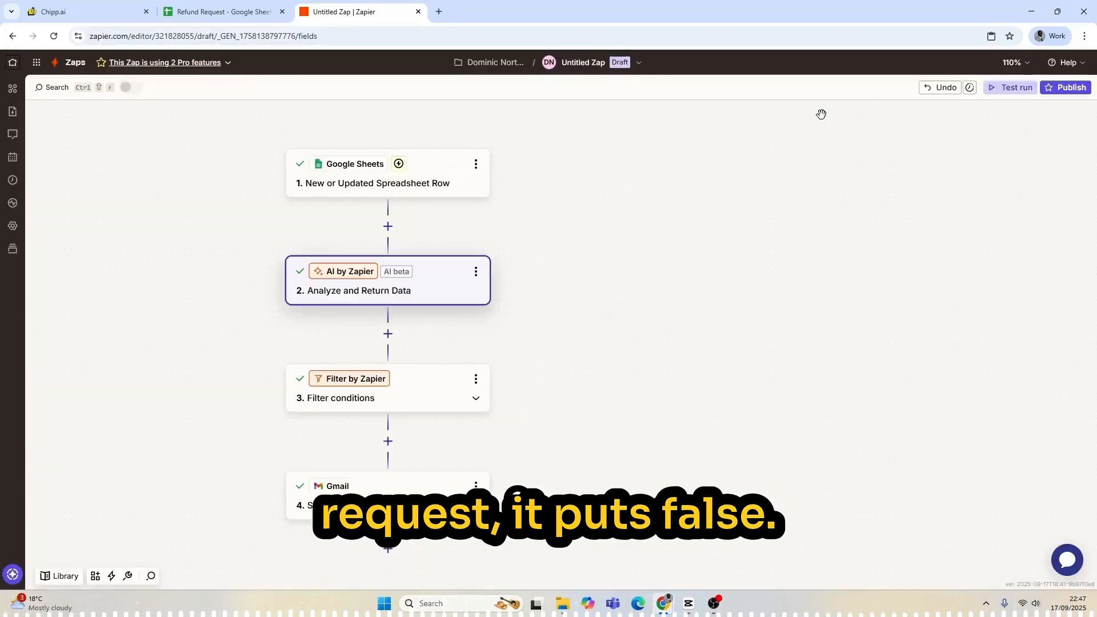
click(476, 398)
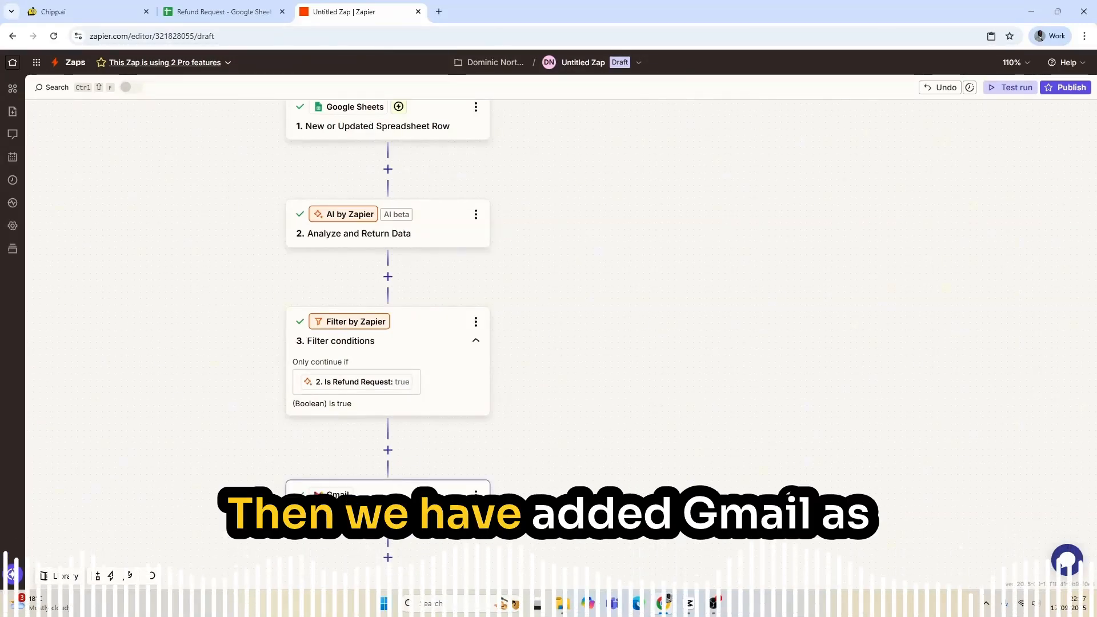
- Review the Gmail Send Email action's recipient, sender, subject and body fields
click(370, 514)
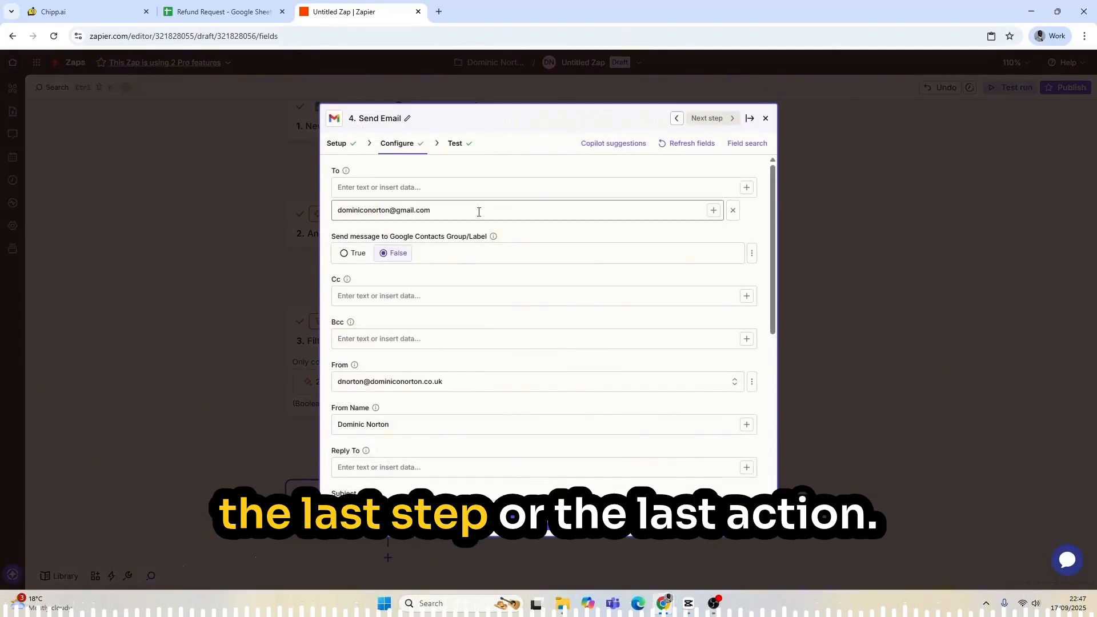
scroll(479, 212, down, 4)
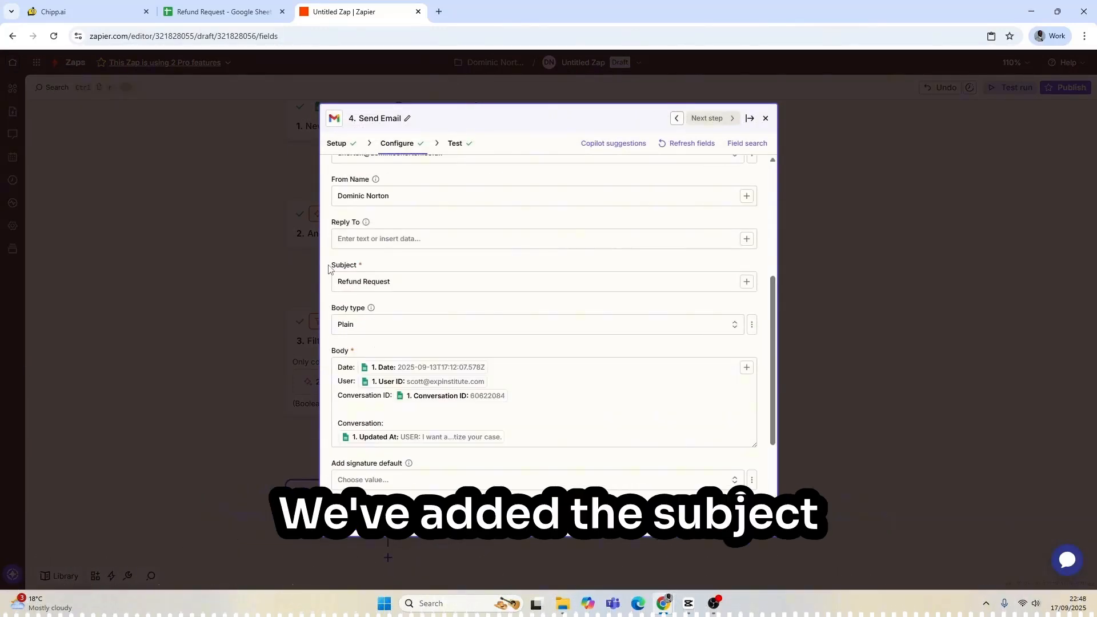
scroll(395, 291, down, 2)
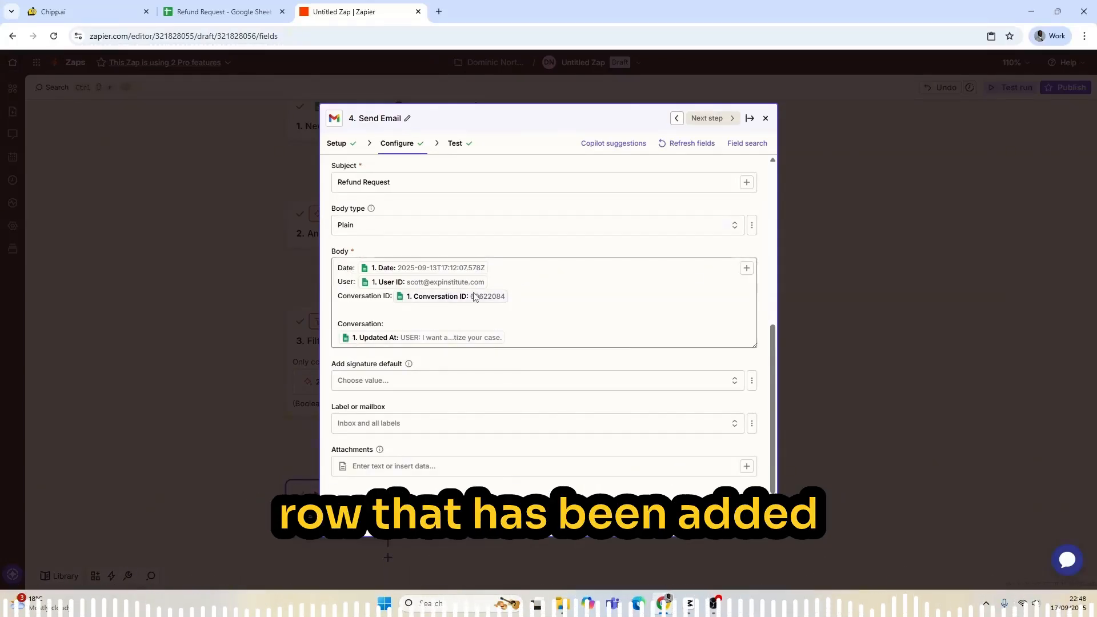
- Return to the agent's build page in Chipp, and select the newly logged refund conversation, A6:F6, in the Refund Request sheet
click(103, 20)
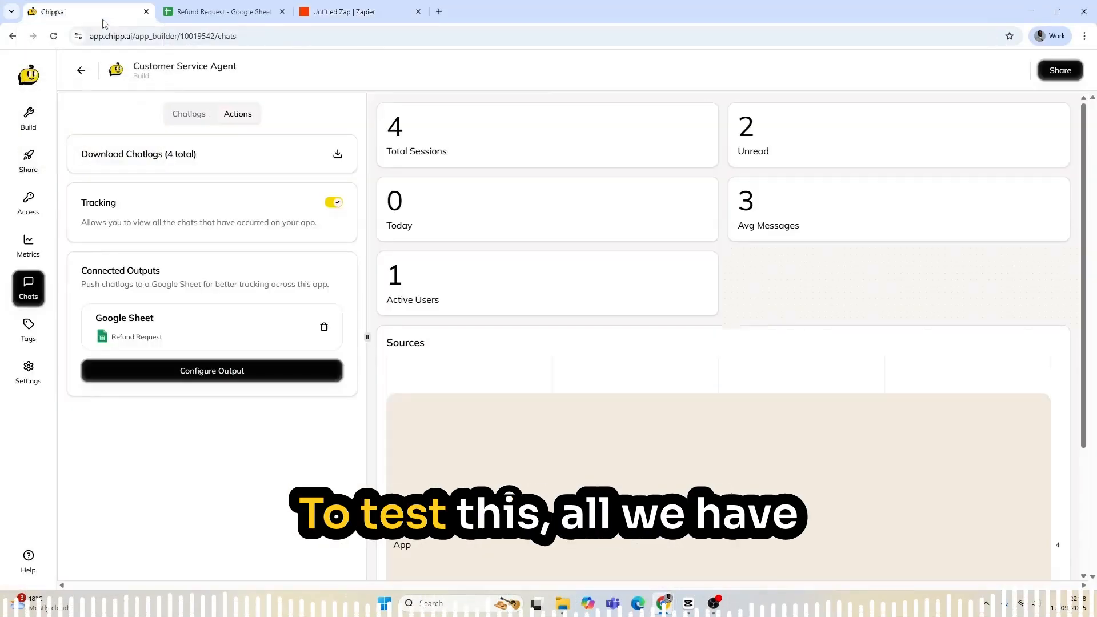
click(30, 119)
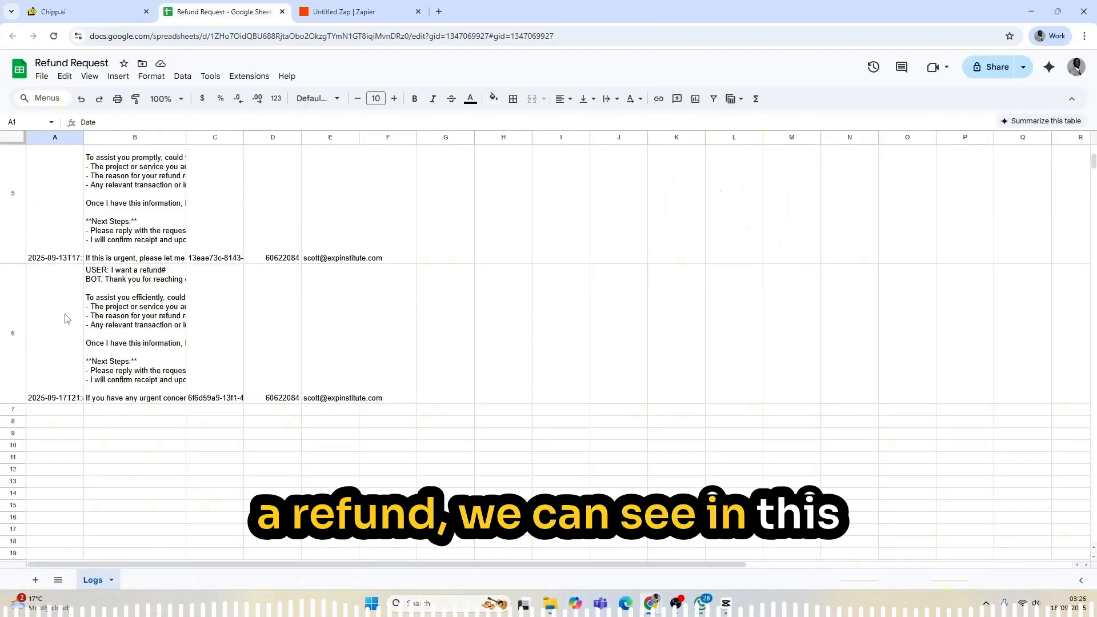
drag(65, 319, 399, 324)
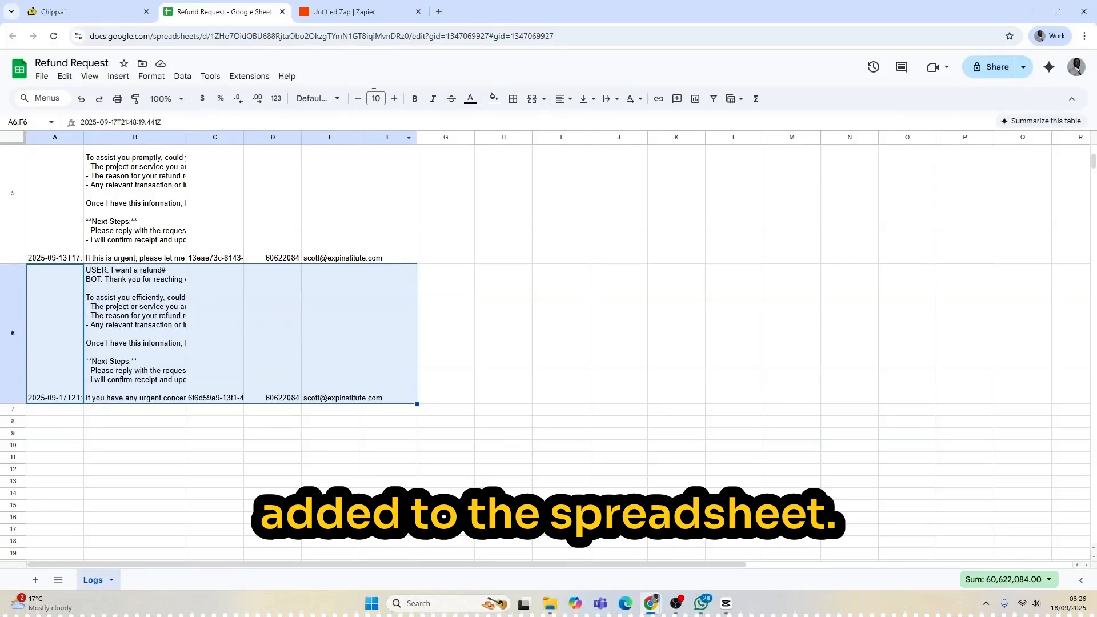
- Switch to Zapier and open the Zap's test run records to check for the new record, Spreadsheet Row D
click(369, 9)
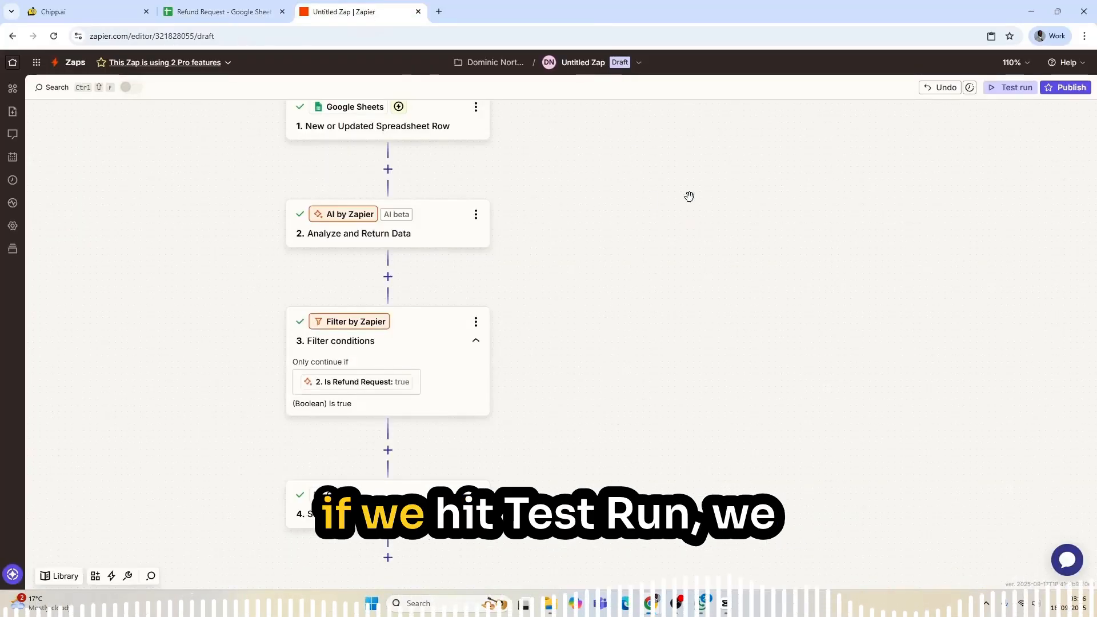
click(1010, 87)
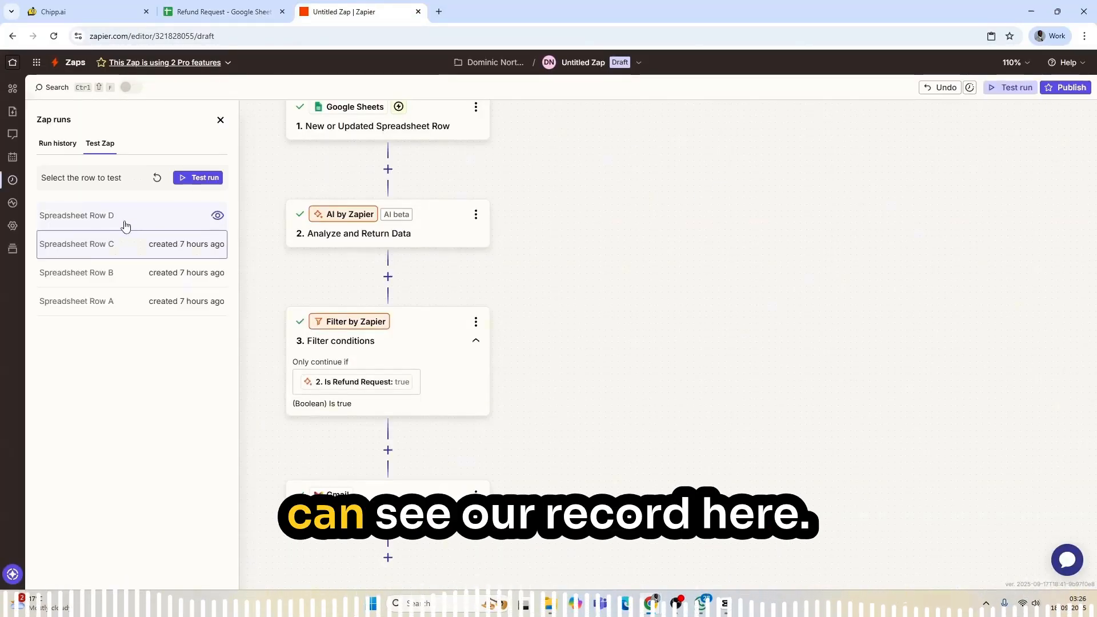
mouse_move(126, 224)
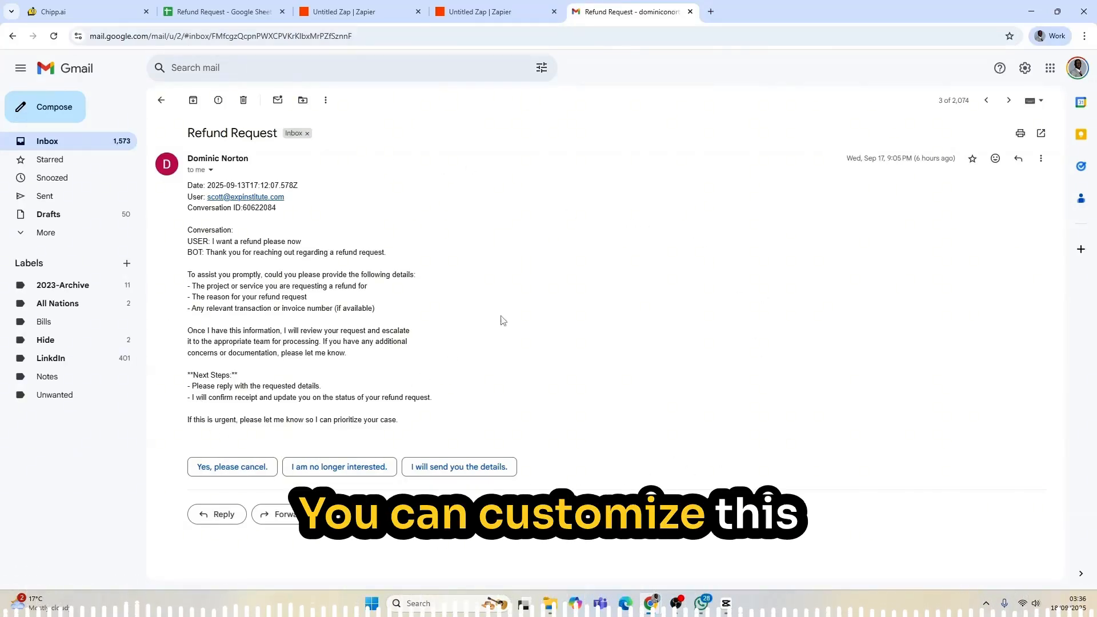
- Return from Gmail to the Zap in Zapier and review the Send Email step's subject and body fields
click(493, 12)
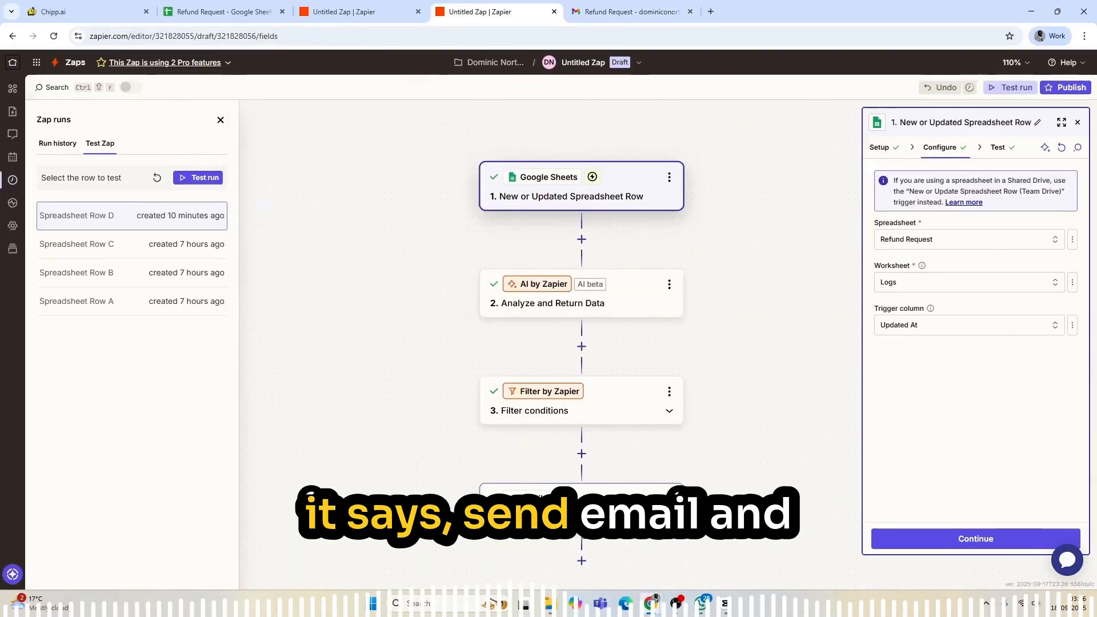
click(505, 516)
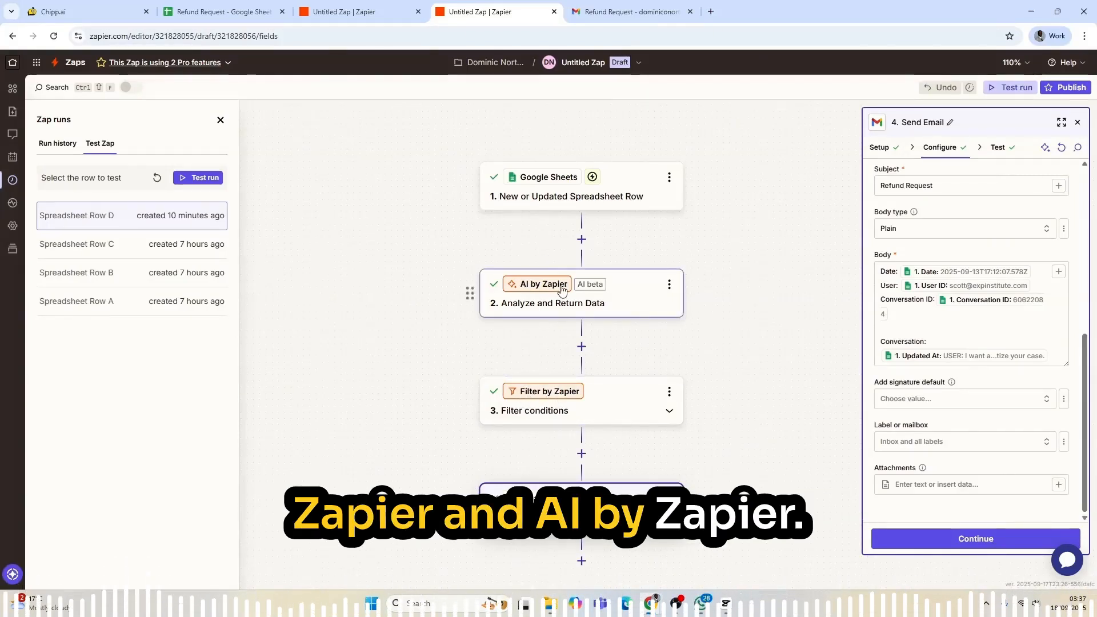
- Switch to Chipp, share the Customer Service Agent, and open its shared link in a new browser tab
click(112, 16)
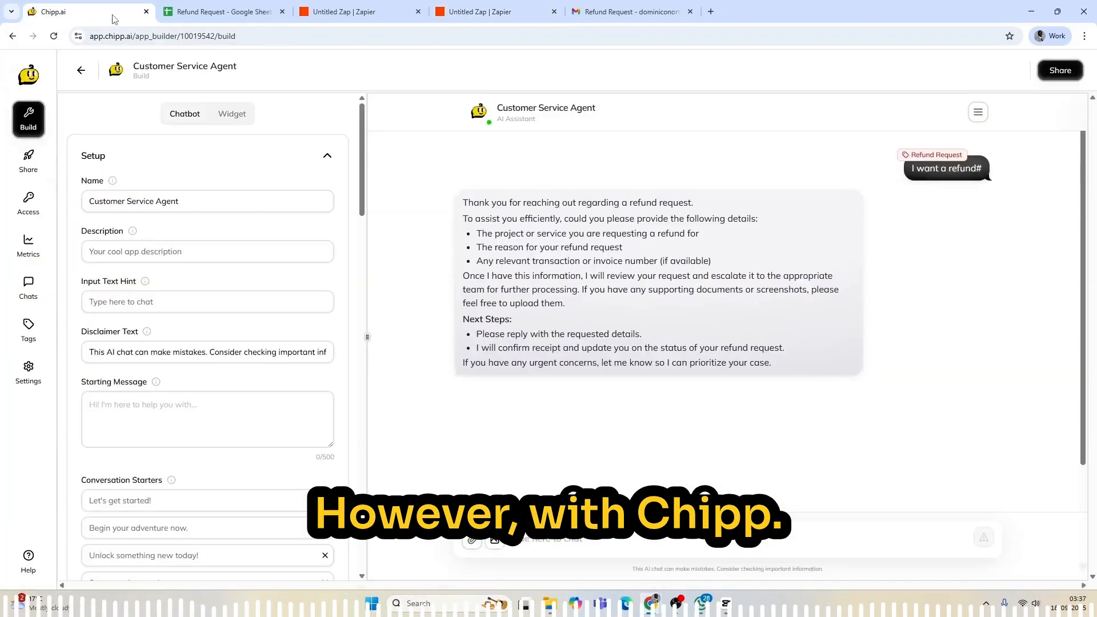
click(1049, 82)
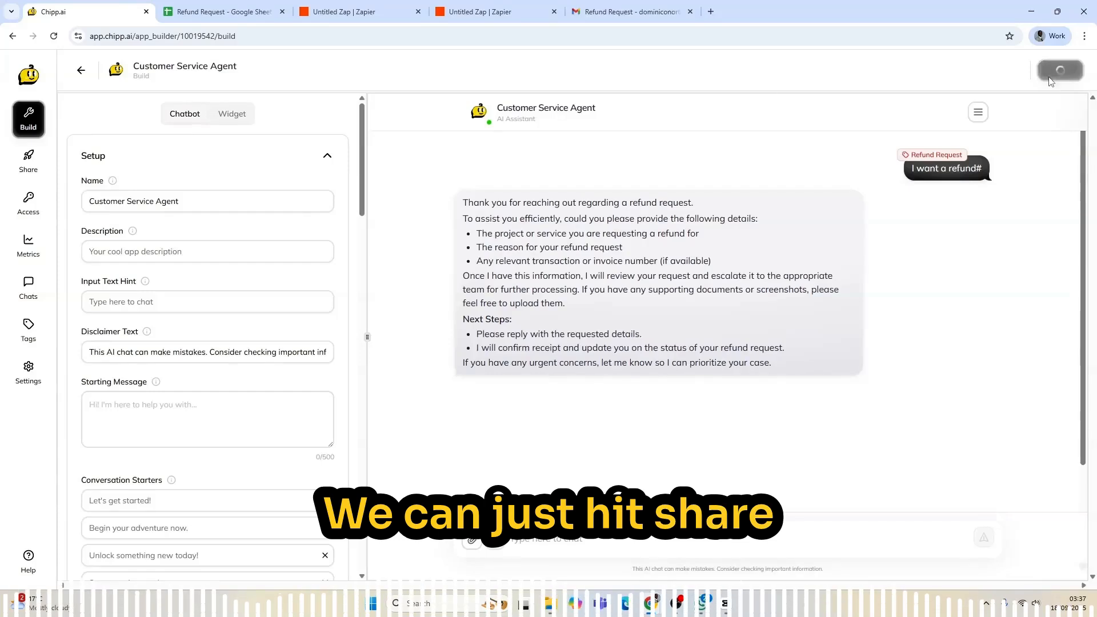
click(710, 11)
key(ctrl+v)
key(Return)
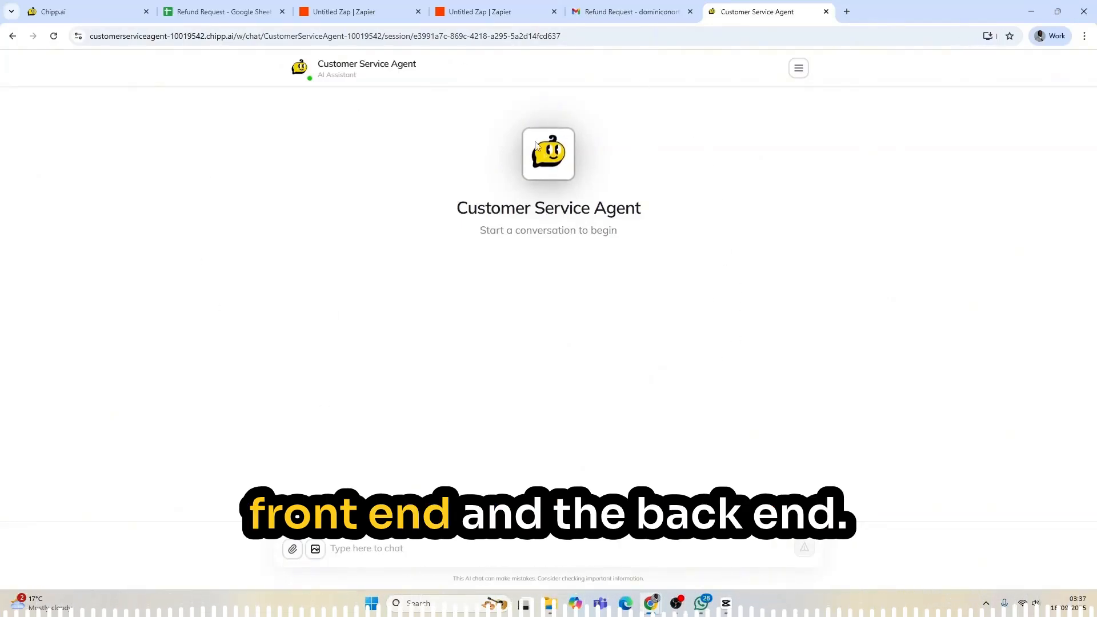
- Return to the refund Zap in Zapier, showing the Send Email step's configuration
click(474, 12)
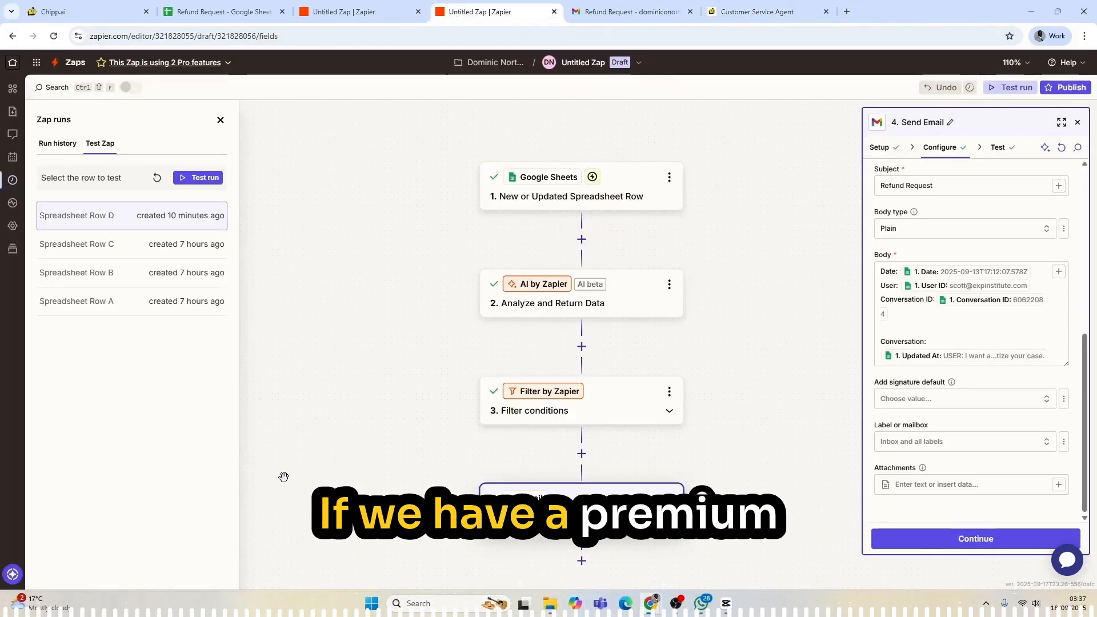